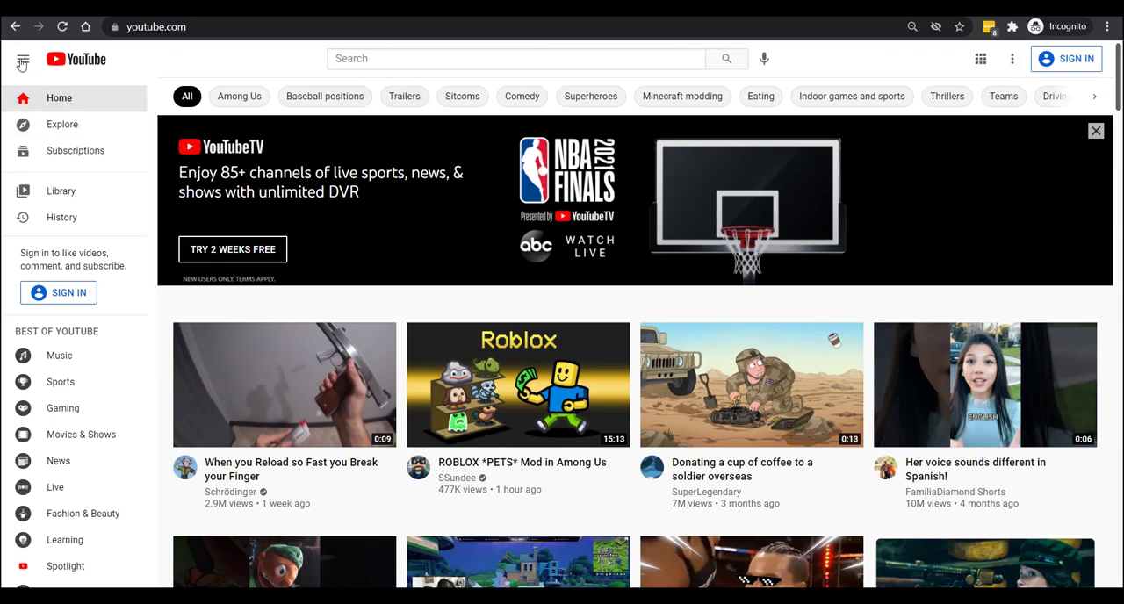
Step: Collapse and re-expand the sidebar menu, then choose Gaming under Best of YouTube
left_click(22, 61)
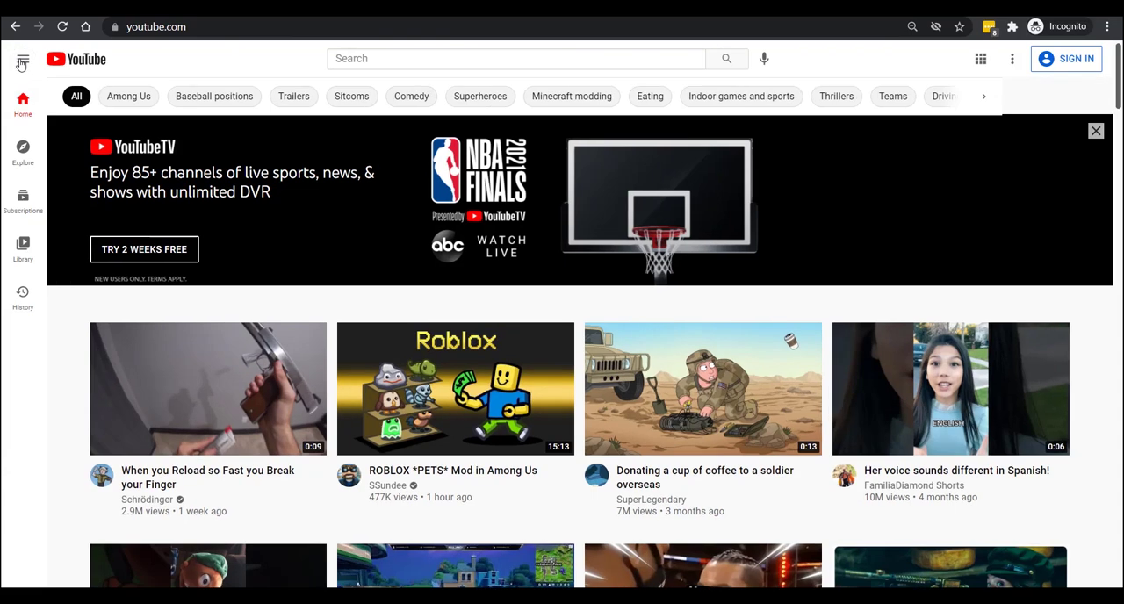
left_click(22, 61)
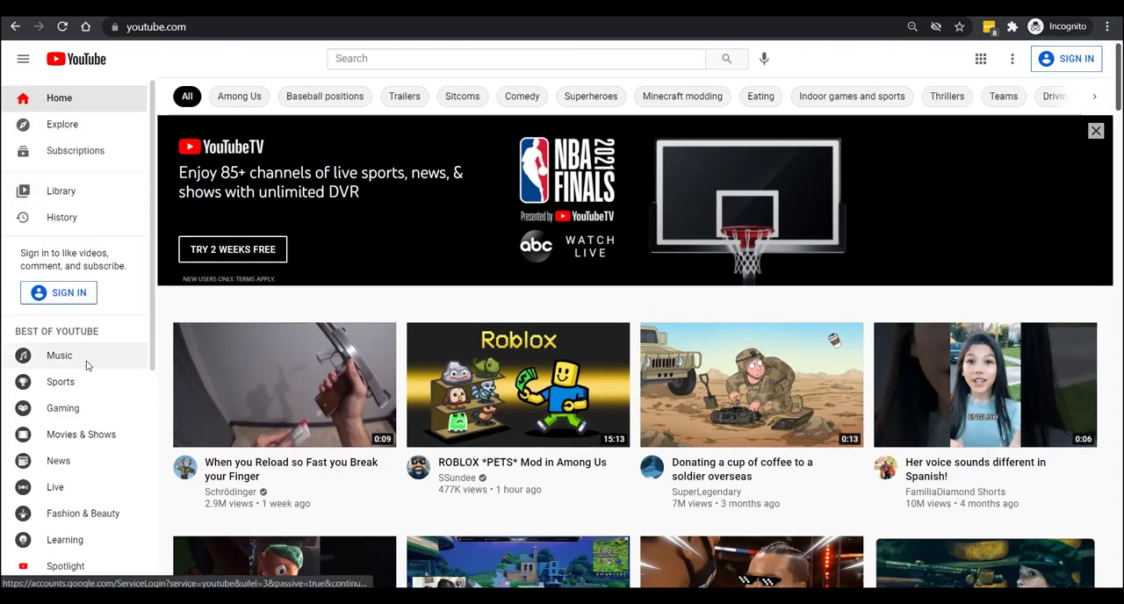
scroll(70, 368, "down", 1)
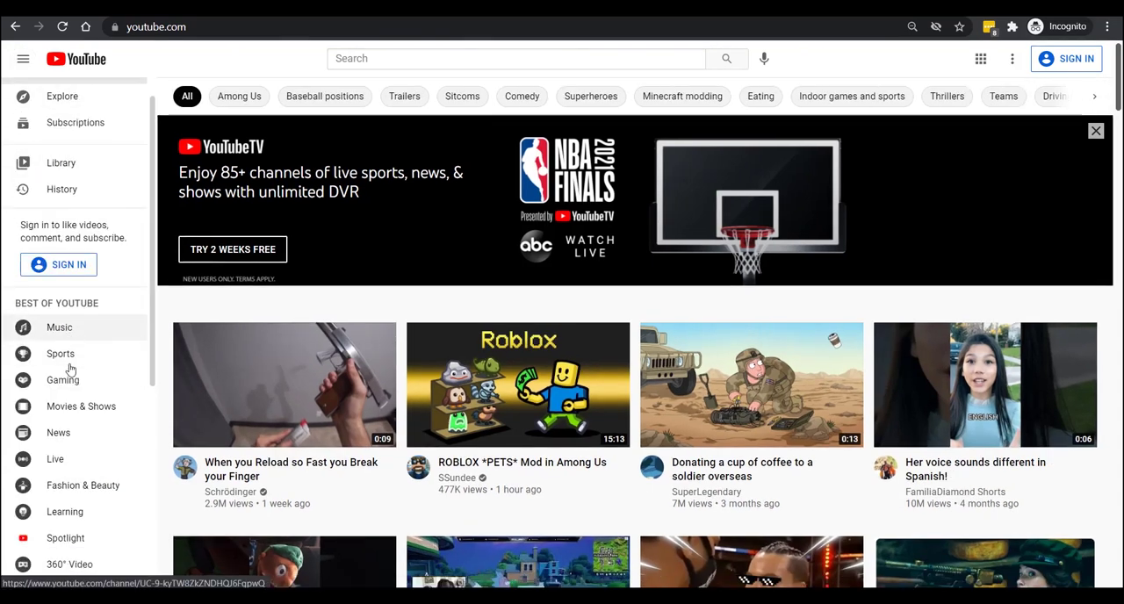
scroll(70, 368, "down", 1)
scroll(70, 369, "down", 2)
scroll(71, 370, "down", 2)
scroll(72, 371, "down", 1)
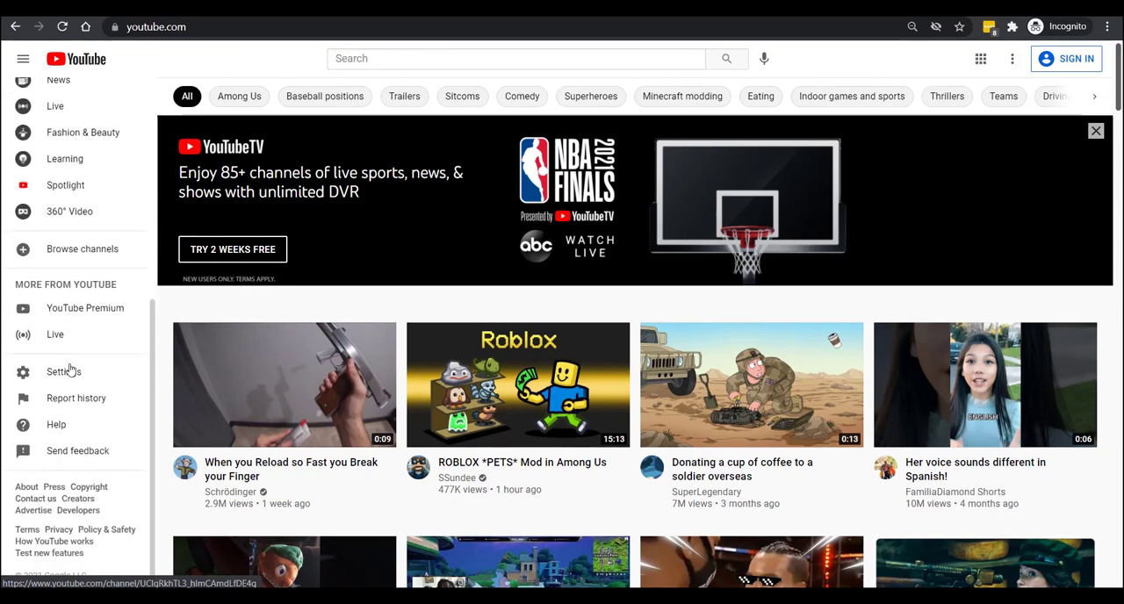
scroll(74, 369, "up", 3)
left_click(74, 176)
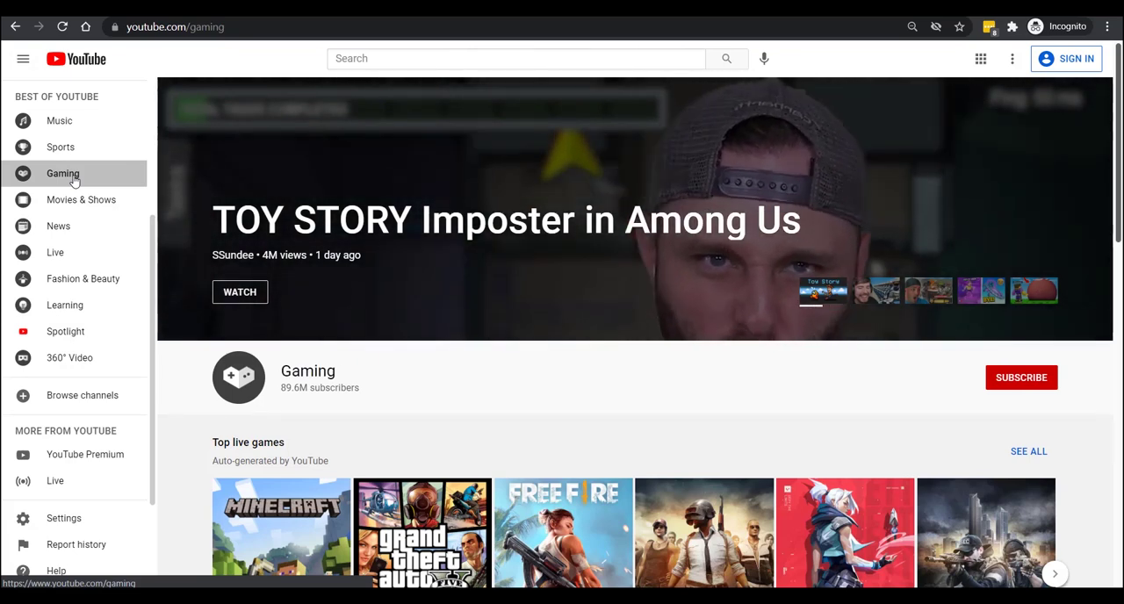
scroll(462, 313, "down", 3)
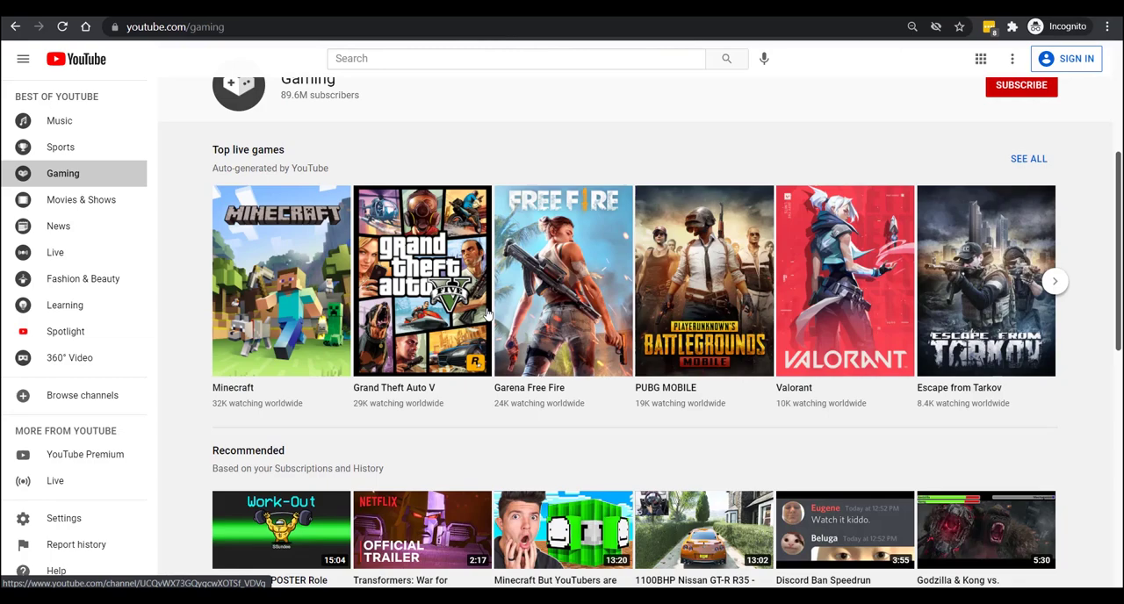
scroll(488, 314, "down", 3)
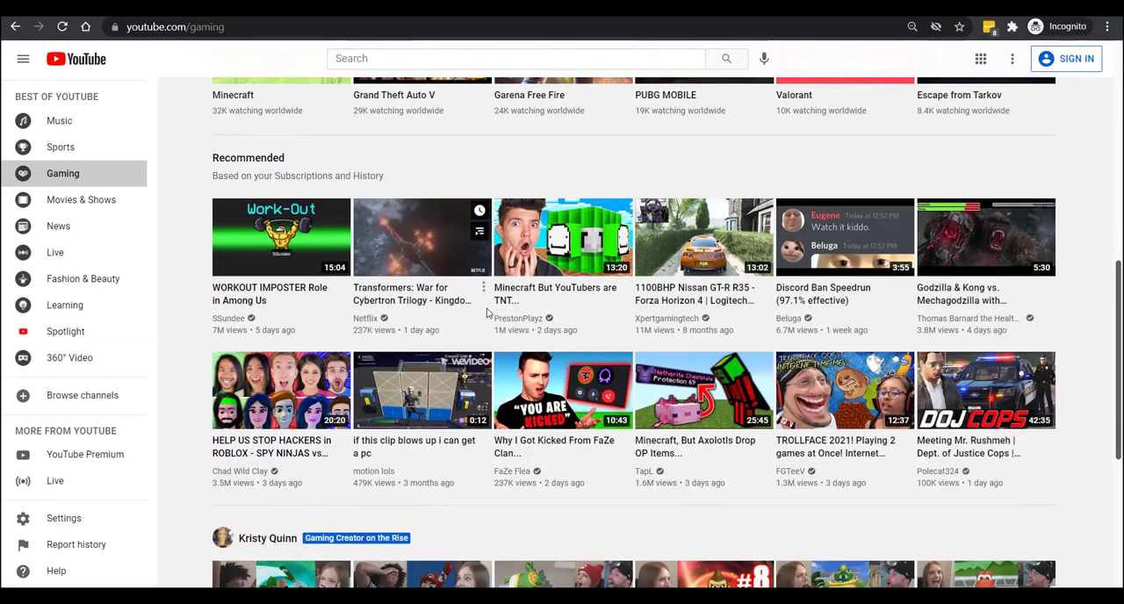
scroll(487, 314, "down", 1)
scroll(487, 313, "down", 1)
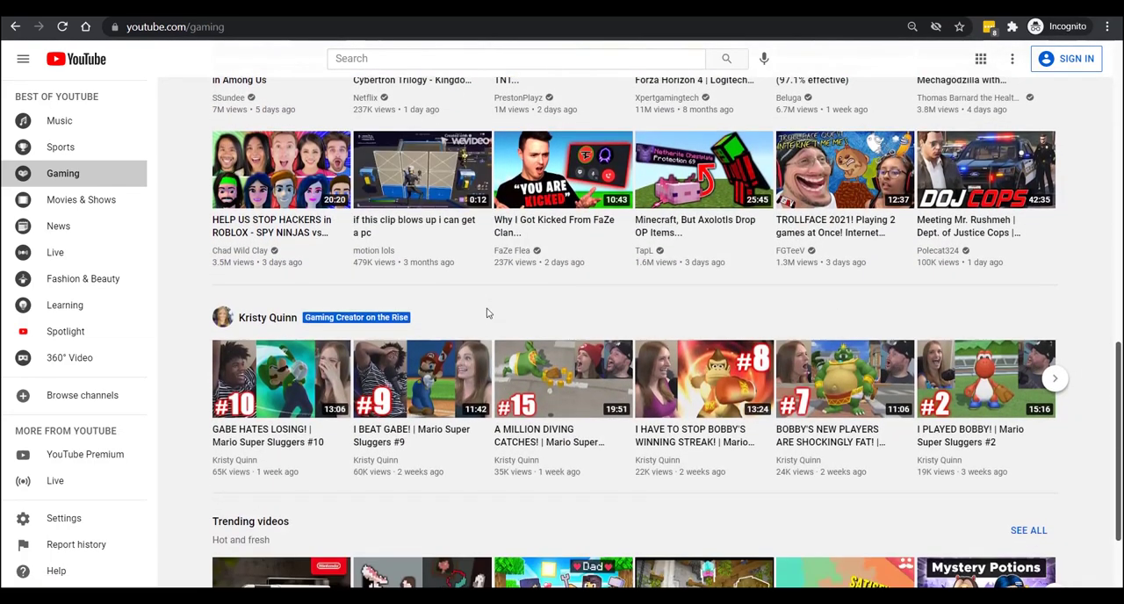
scroll(488, 314, "down", 1)
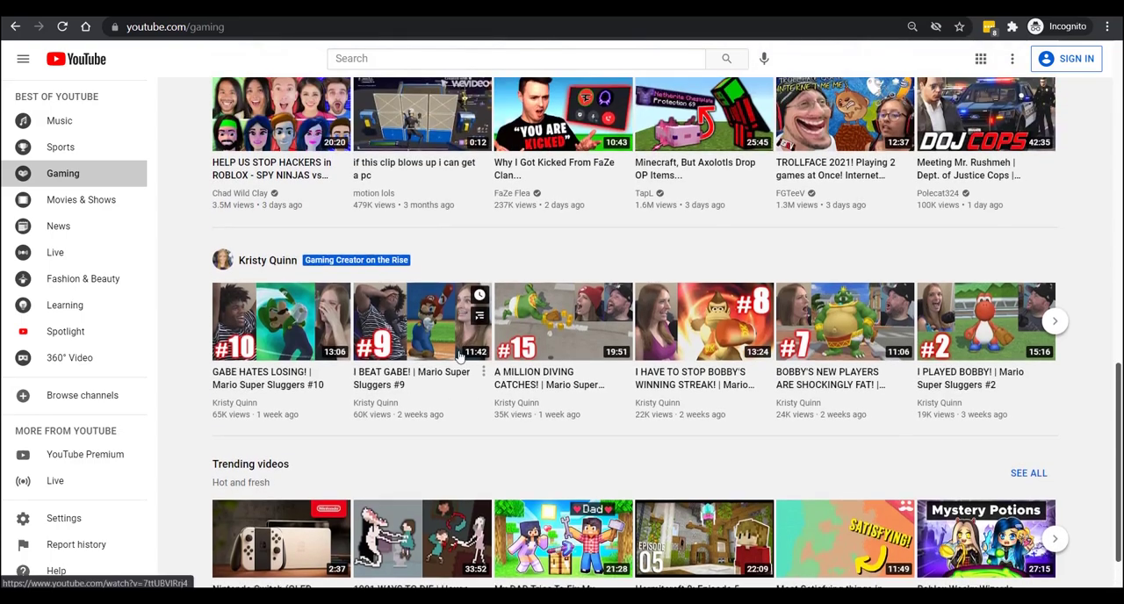
mouse_move(562, 466)
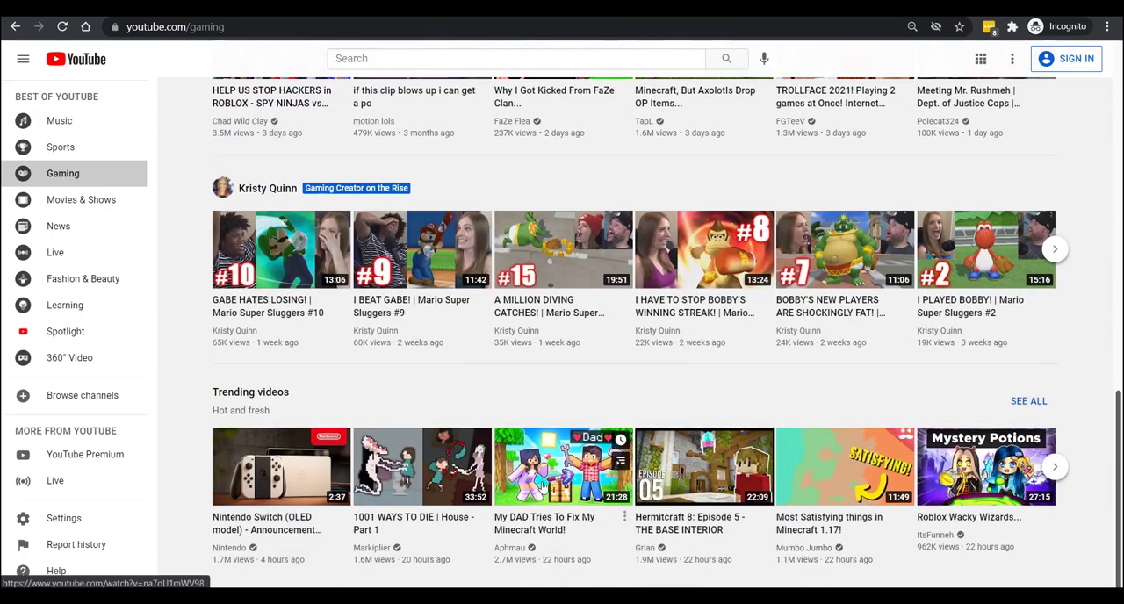
scroll(541, 485, "up", 3)
scroll(541, 486, "up", 2)
scroll(542, 486, "up", 2)
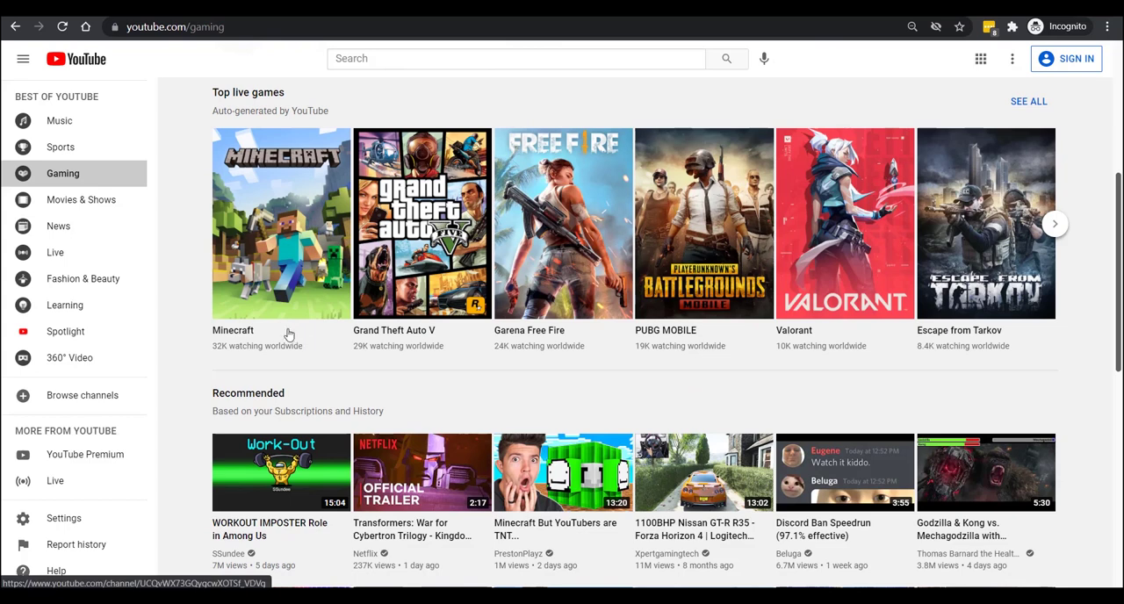
scroll(281, 211, "up", 2)
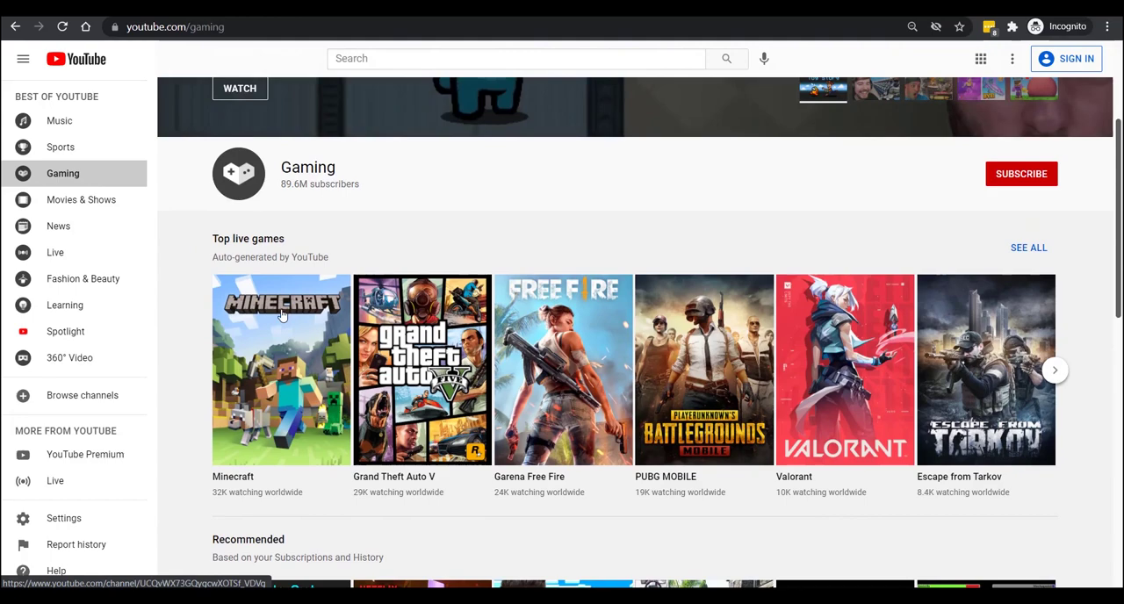
Step: Open the Minecraft thumbnail from the Top live games row
left_click(301, 380)
scroll(283, 425, "down", 1)
scroll(284, 425, "down", 2)
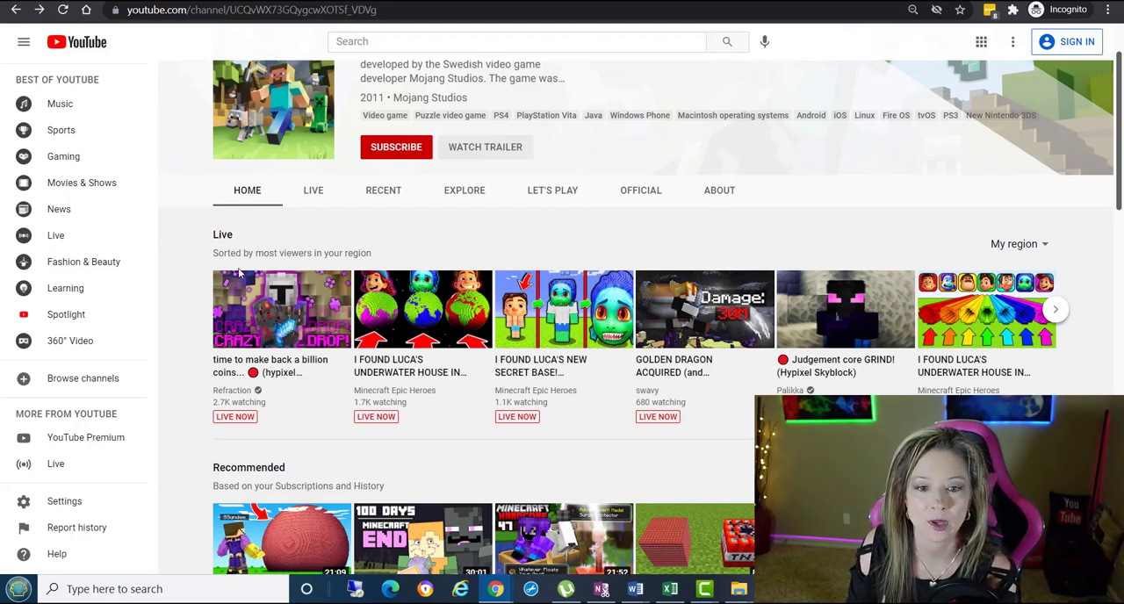
Step: Copy the first Minecraft live stream's link, then open the hypixel skyblock stream's Share options
right_click(240, 359)
left_click(321, 452)
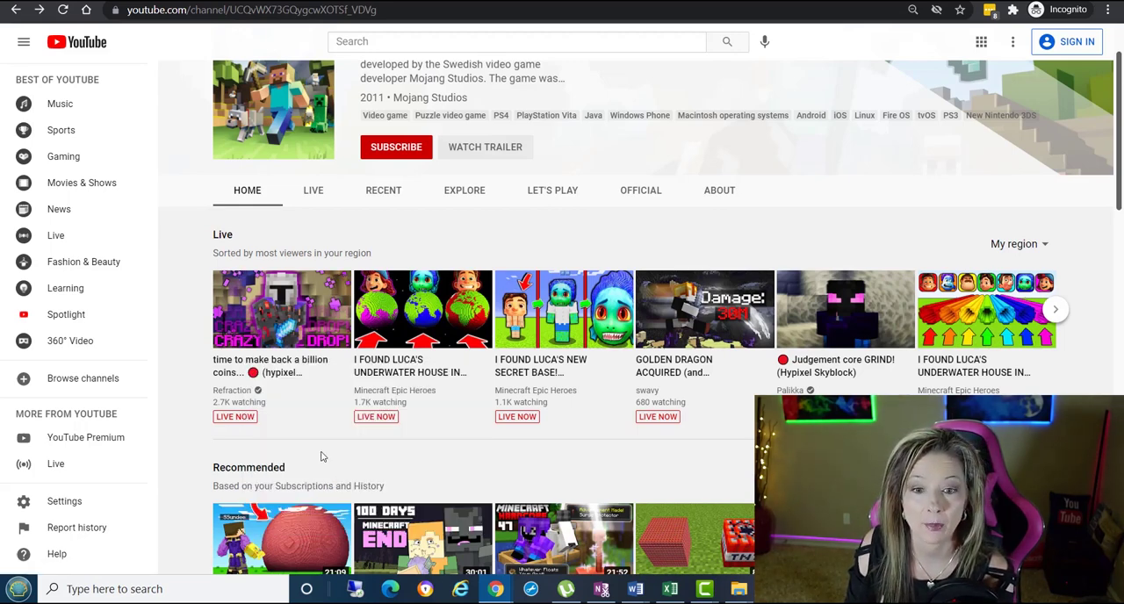
left_click(282, 366)
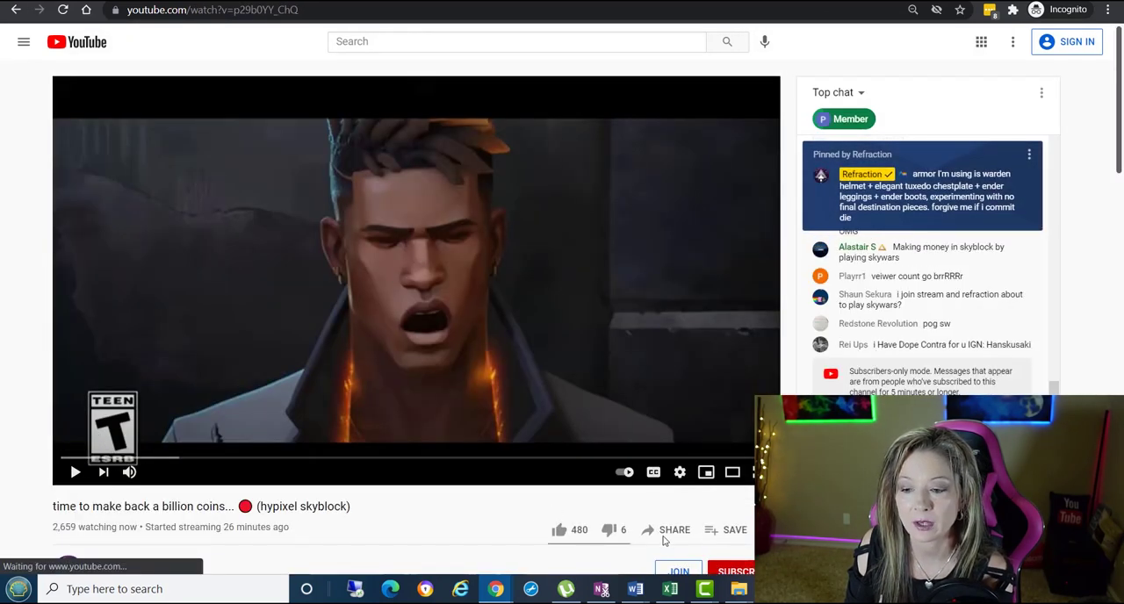
left_click(676, 530)
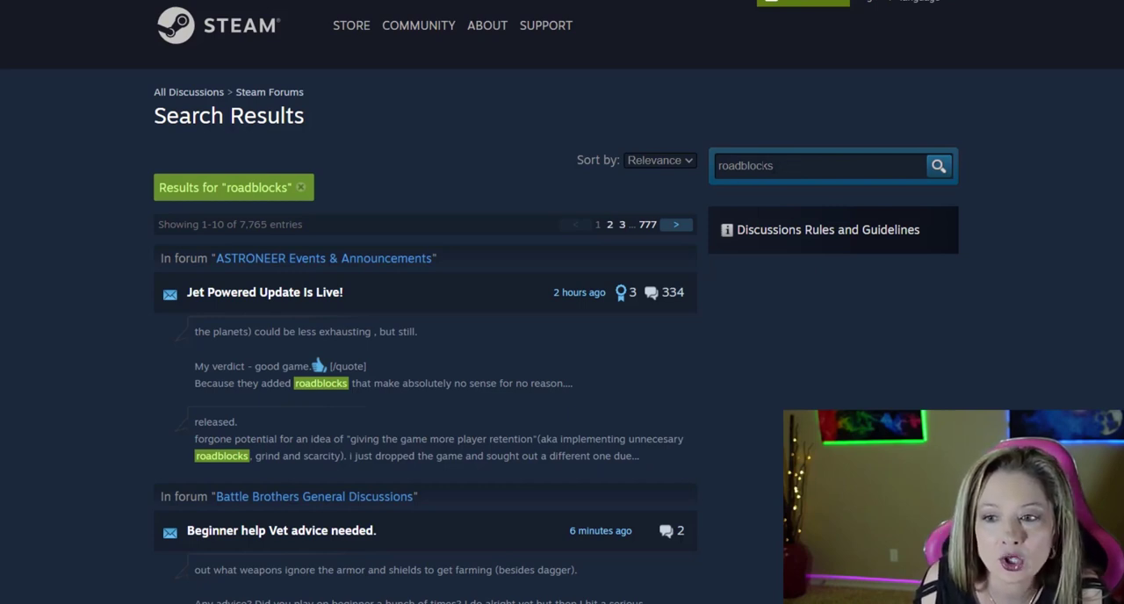
scroll(556, 333, "down", 2)
scroll(556, 334, "down", 7)
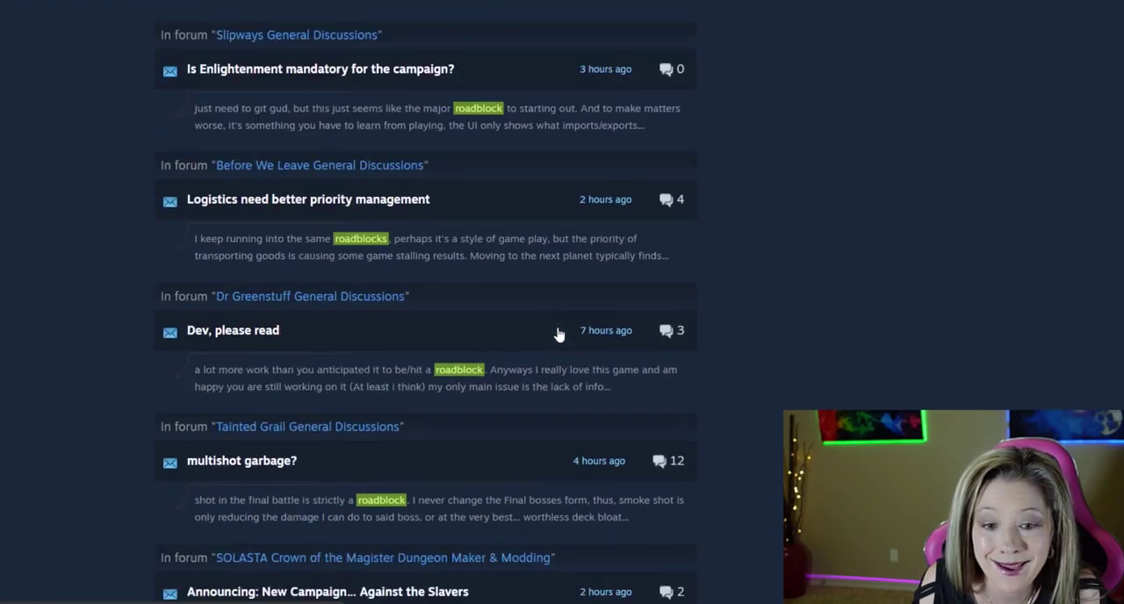
scroll(558, 334, "down", 4)
scroll(559, 334, "down", 4)
scroll(381, 406, "down", 2)
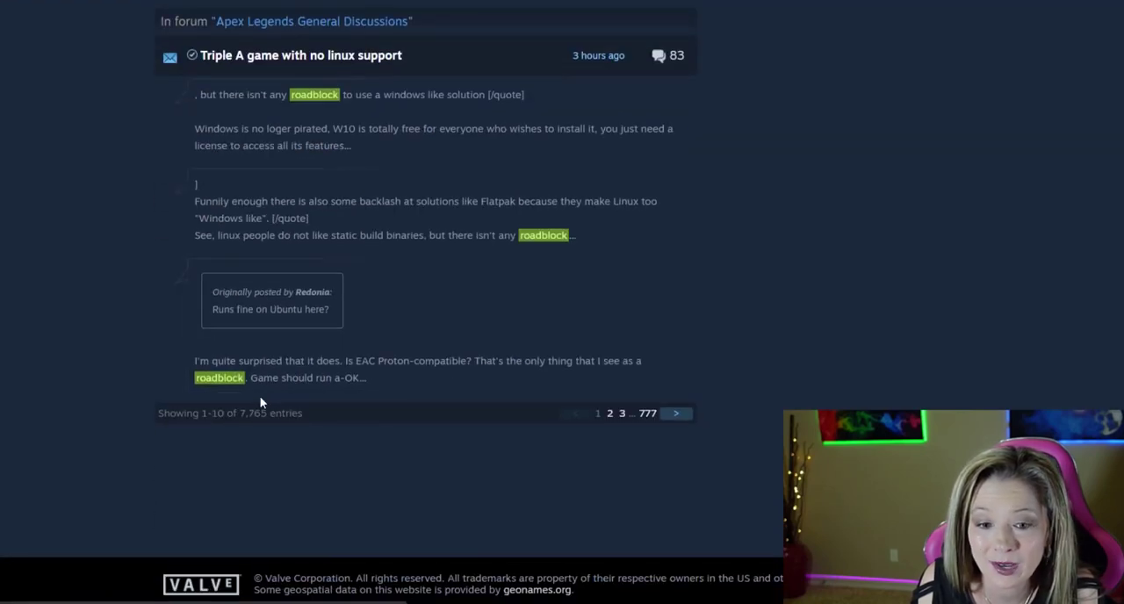
scroll(631, 370, "up", 4)
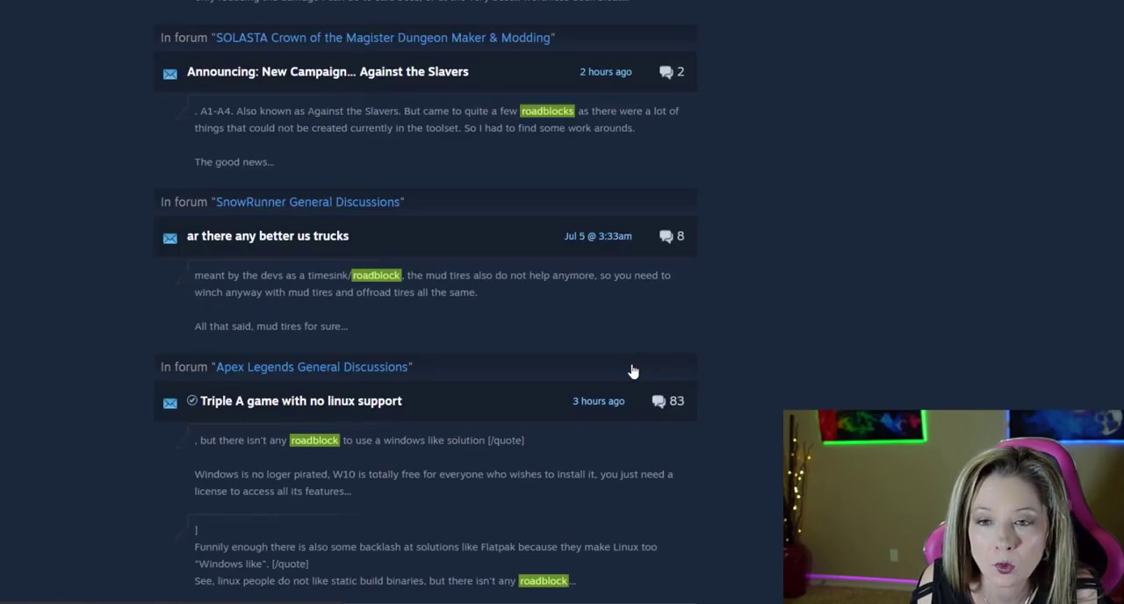
scroll(631, 370, "up", 5)
scroll(631, 369, "up", 5)
scroll(631, 373, "up", 5)
scroll(631, 373, "up", 1)
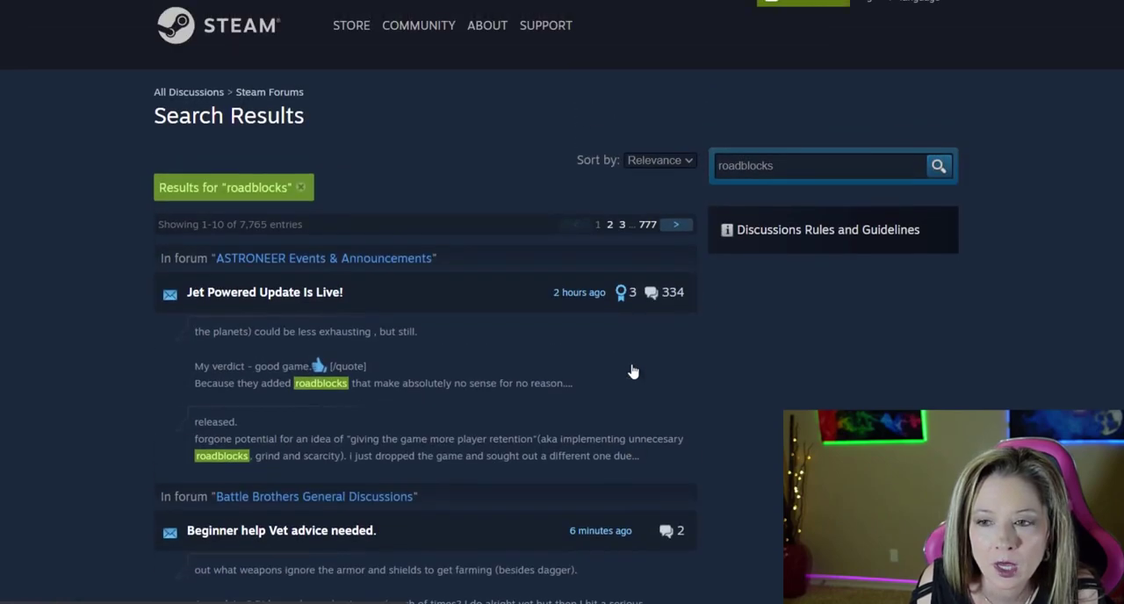
left_click_drag(773, 165, 656, 163)
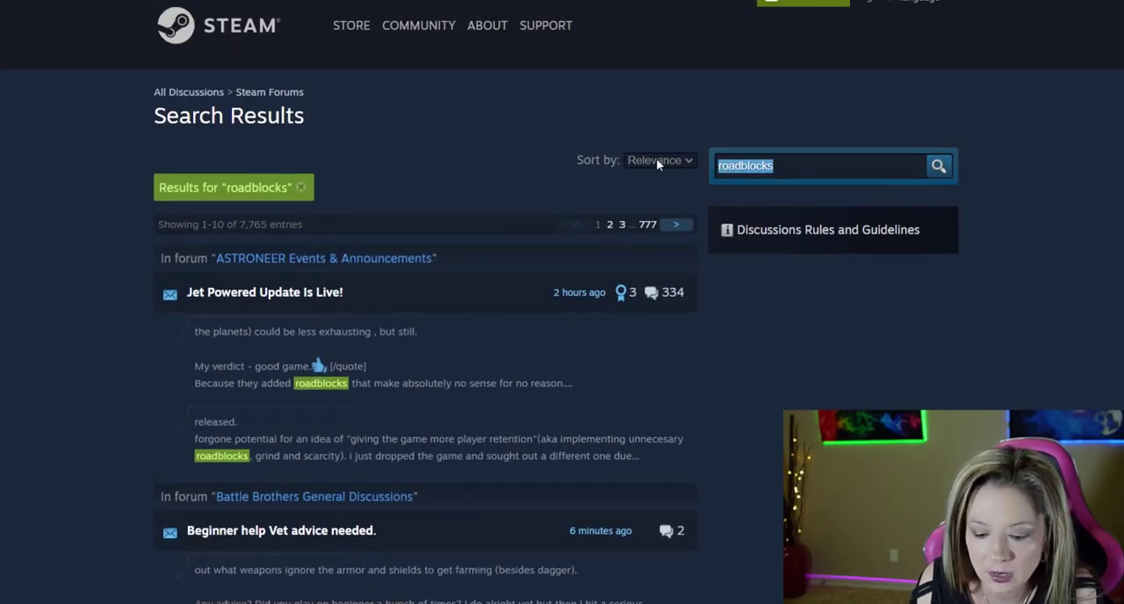
type("mindcraft")
Step: Run the Steam forum search for 'mindcraft'
key("Return")
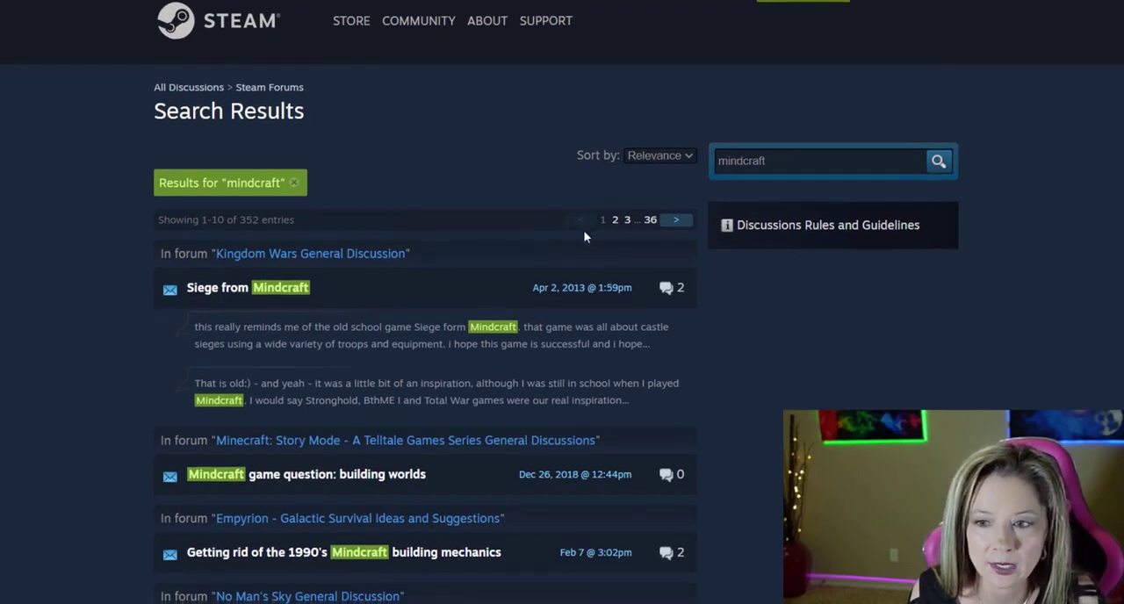
scroll(585, 236, "down", 4)
scroll(585, 237, "down", 5)
scroll(584, 236, "down", 1)
scroll(585, 236, "down", 3)
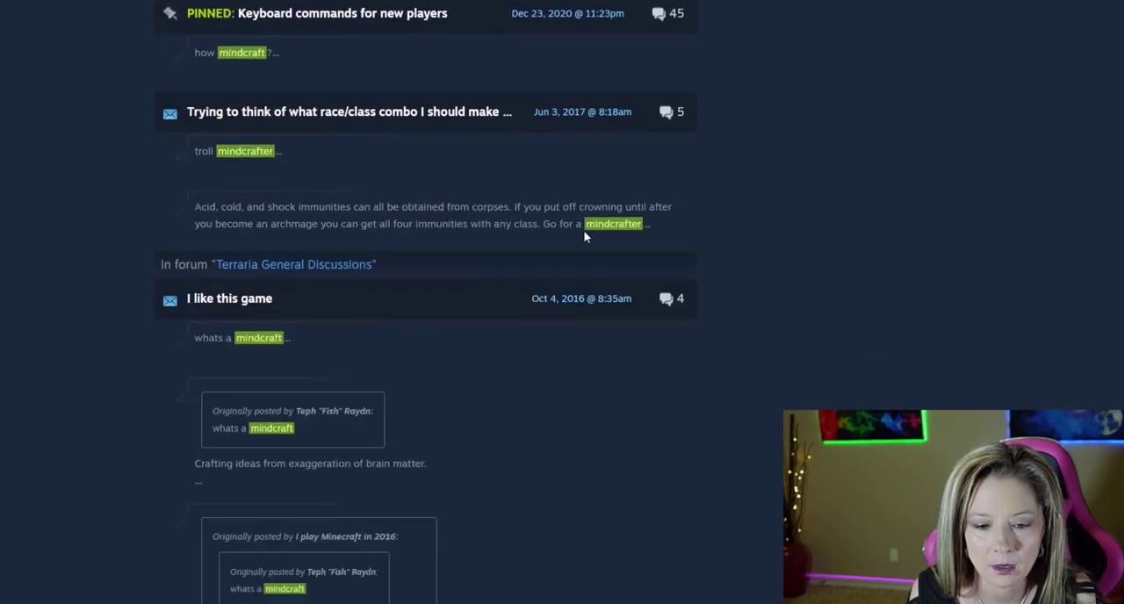
scroll(585, 236, "down", 3)
scroll(584, 236, "down", 1)
scroll(585, 238, "up", 5)
scroll(579, 242, "up", 3)
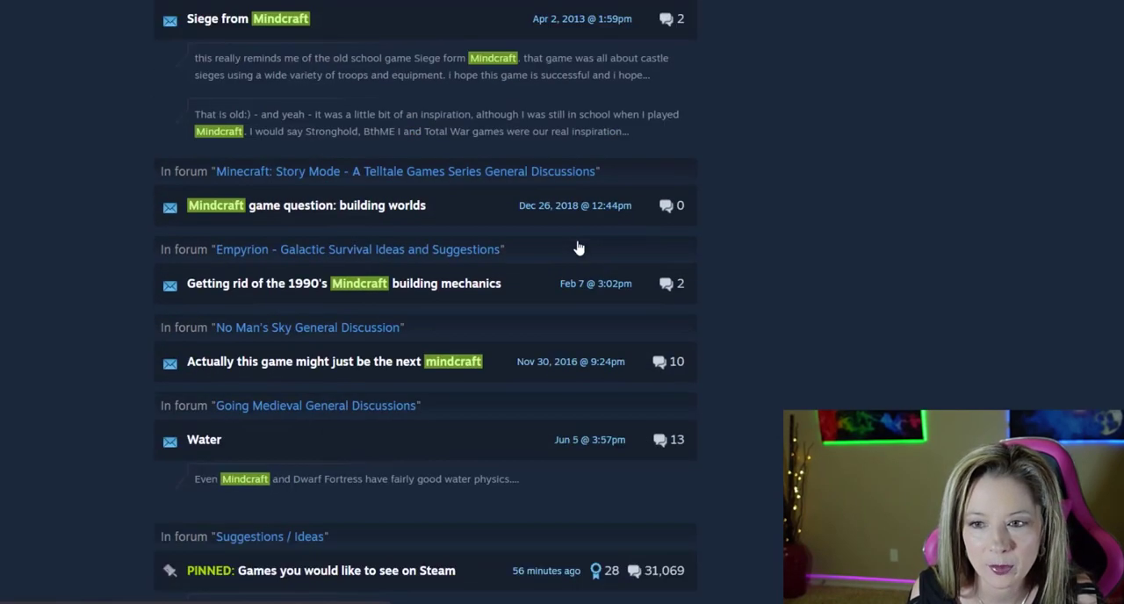
scroll(578, 246, "up", 2)
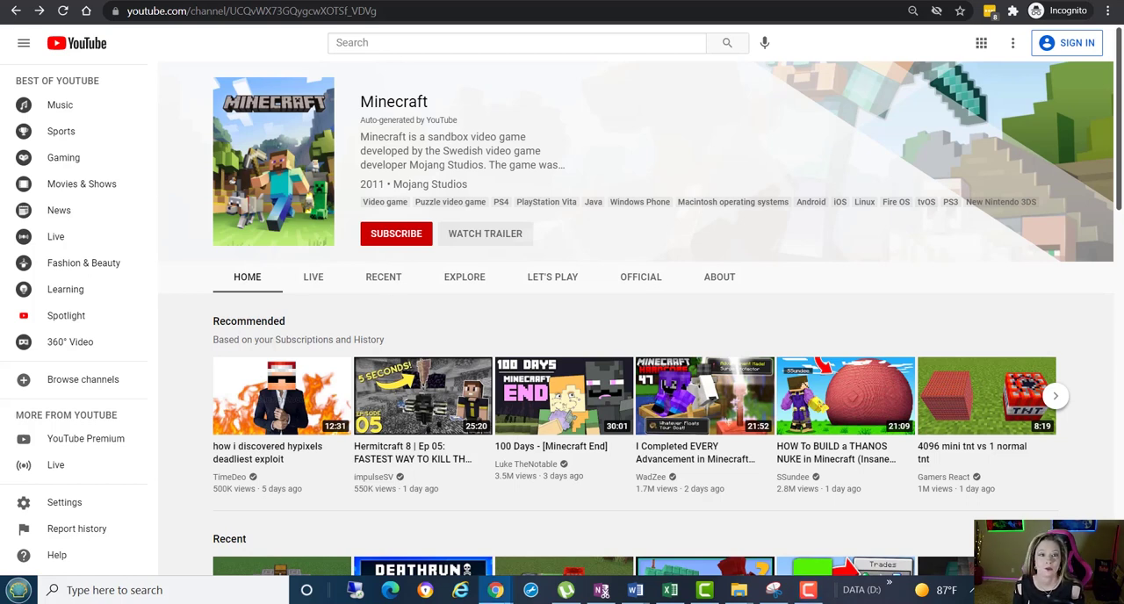
scroll(272, 386, "down", 1)
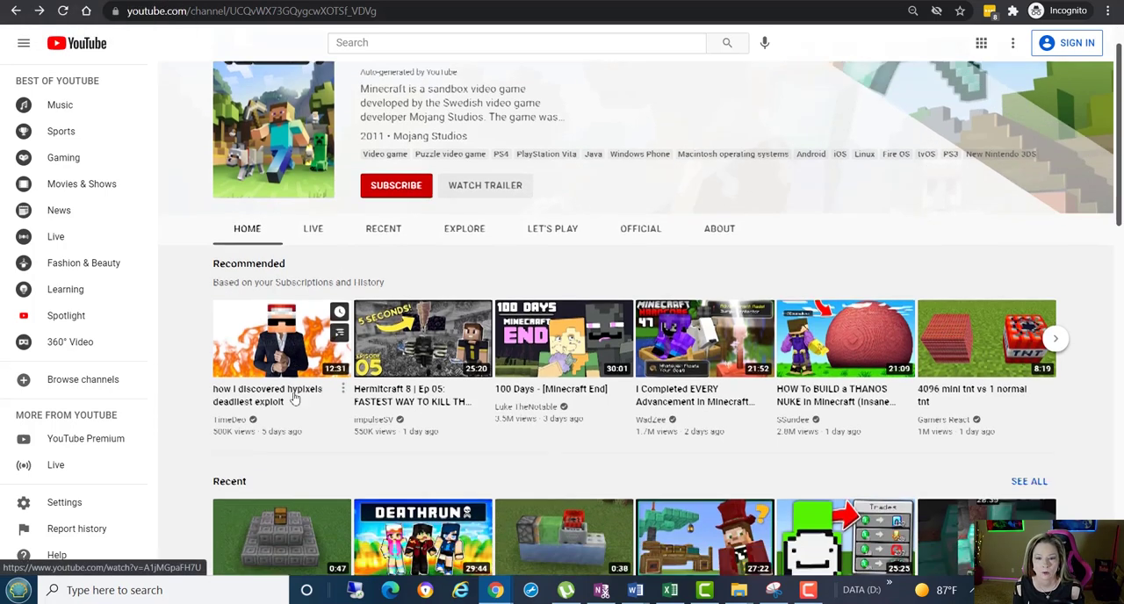
Step: Copy the link address of the first Recommended video, about hypixel's deadliest exploit
right_click(264, 375)
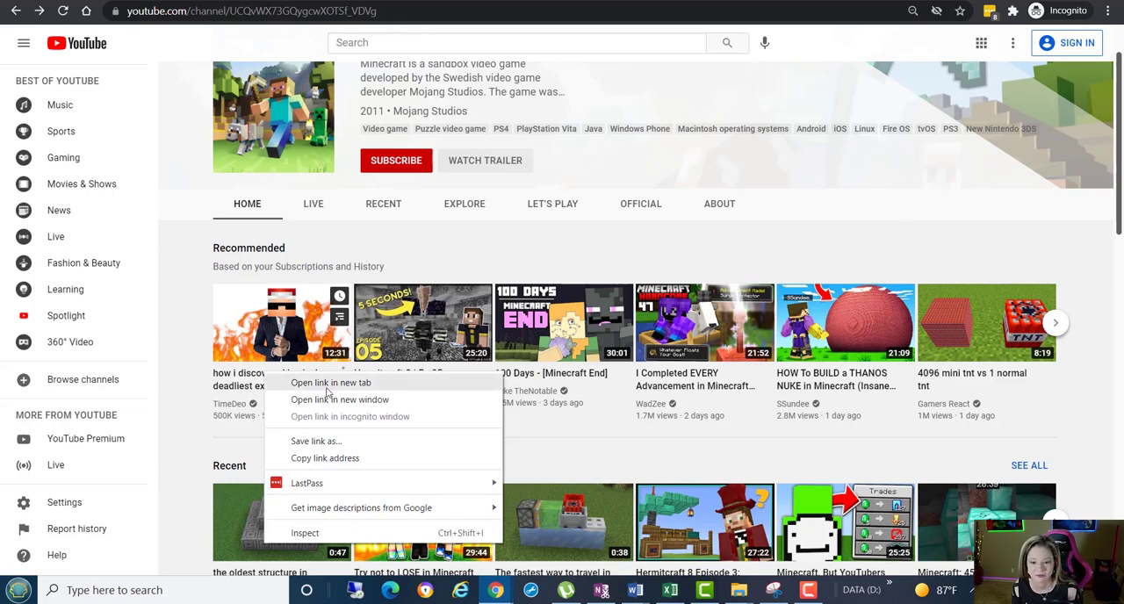
left_click(321, 459)
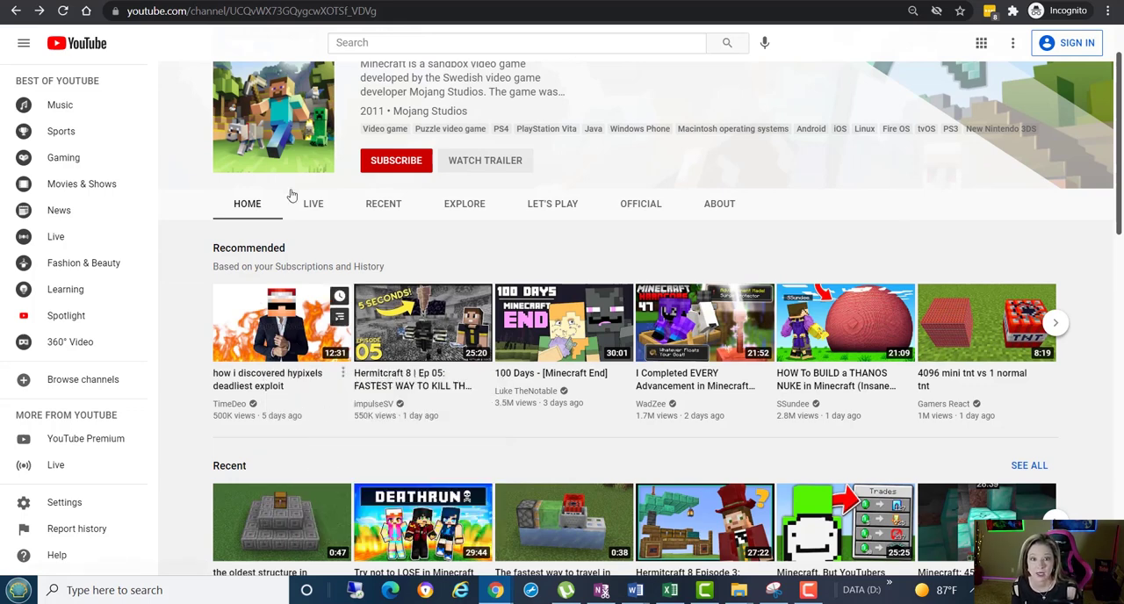